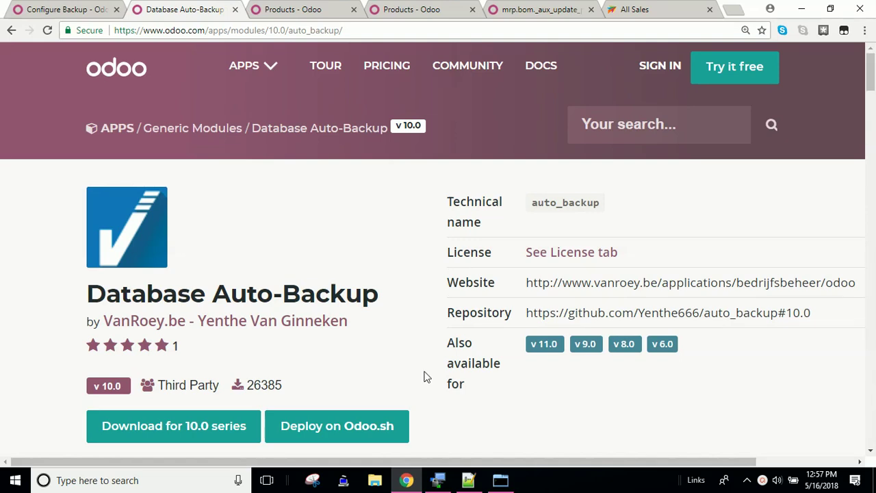
Scroll through the auto-backup module page and look over its web address
{"action": "scroll", "coordinate": [385, 360], "scroll_direction": "down", "scroll_amount": 4}
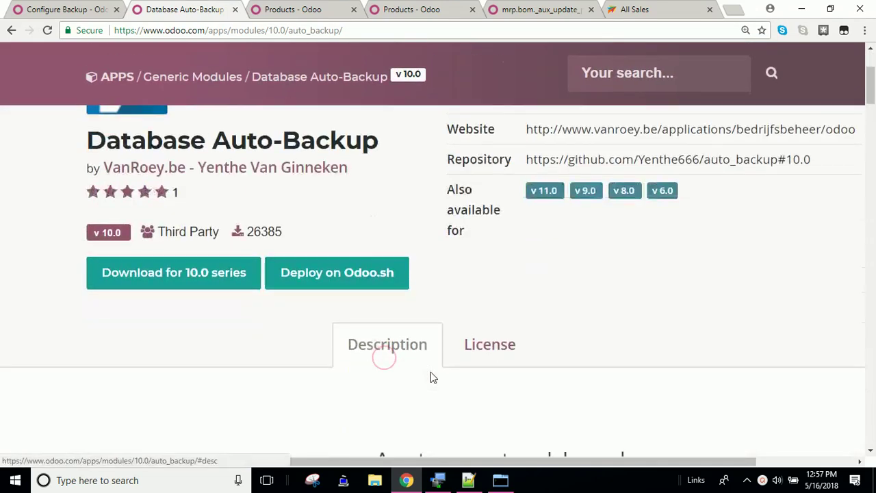
{"action": "scroll", "coordinate": [431, 374], "scroll_direction": "down", "scroll_amount": 5}
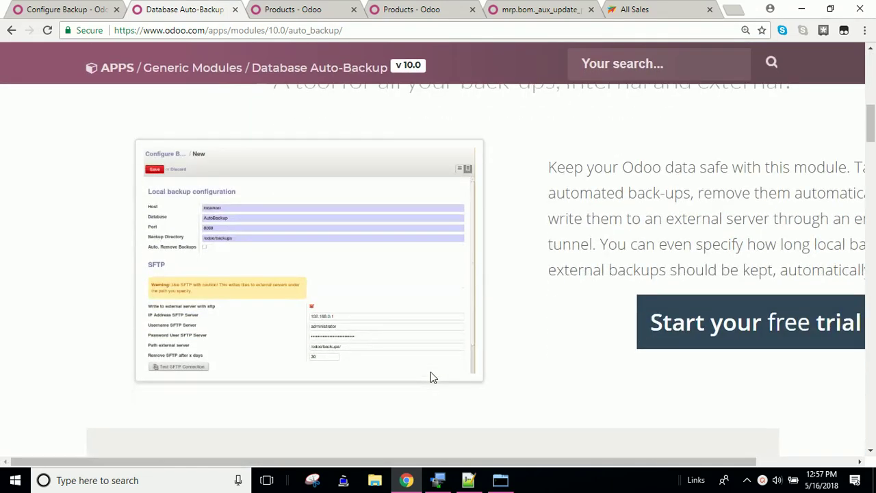
{"action": "scroll", "coordinate": [430, 373], "scroll_direction": "down", "scroll_amount": 2}
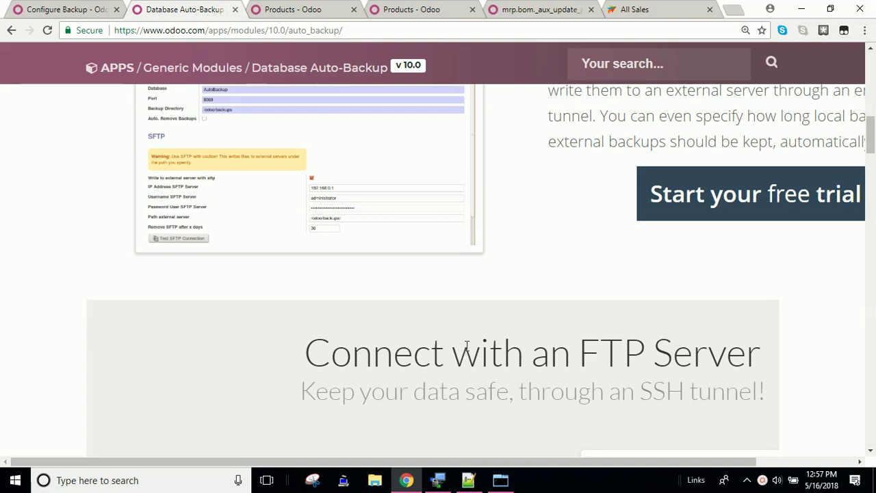
{"action": "scroll", "coordinate": [466, 345], "scroll_direction": "up", "scroll_amount": 2}
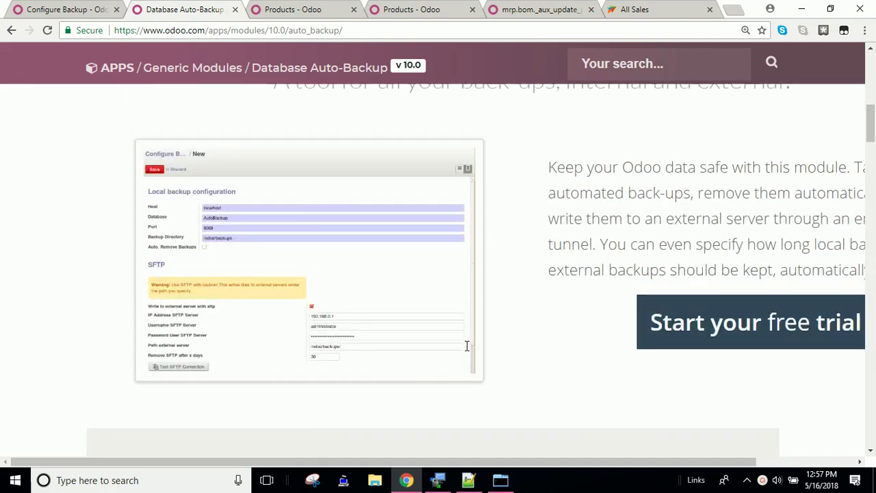
{"action": "scroll", "coordinate": [466, 346], "scroll_direction": "down", "scroll_amount": 6}
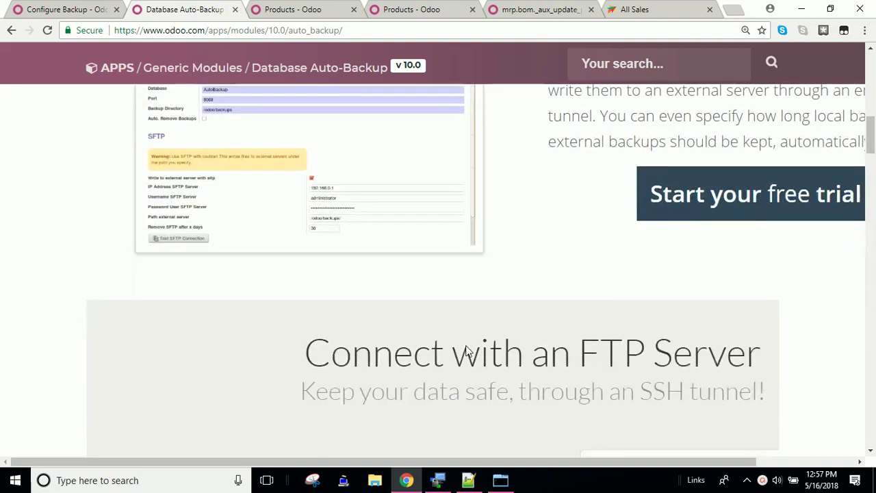
{"action": "scroll", "coordinate": [465, 346], "scroll_direction": "up", "scroll_amount": 9}
{"action": "scroll", "coordinate": [464, 353], "scroll_direction": "up", "scroll_amount": 5}
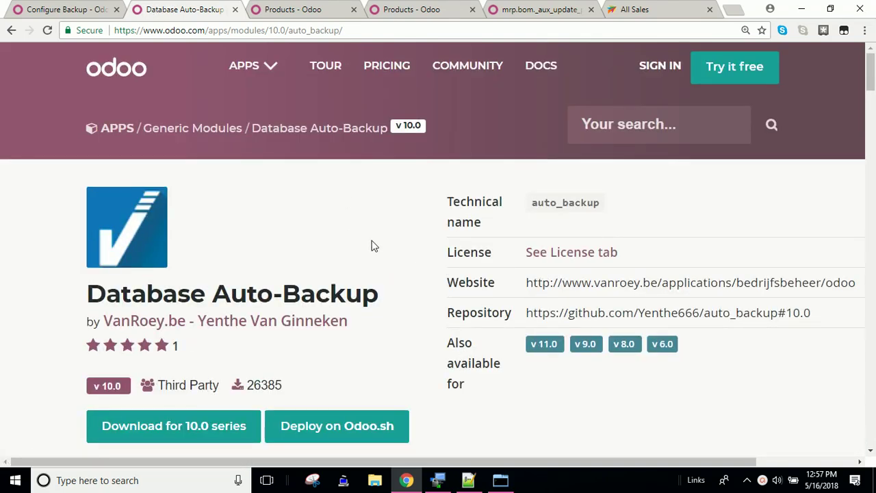
{"action": "left_click", "coordinate": [376, 31]}
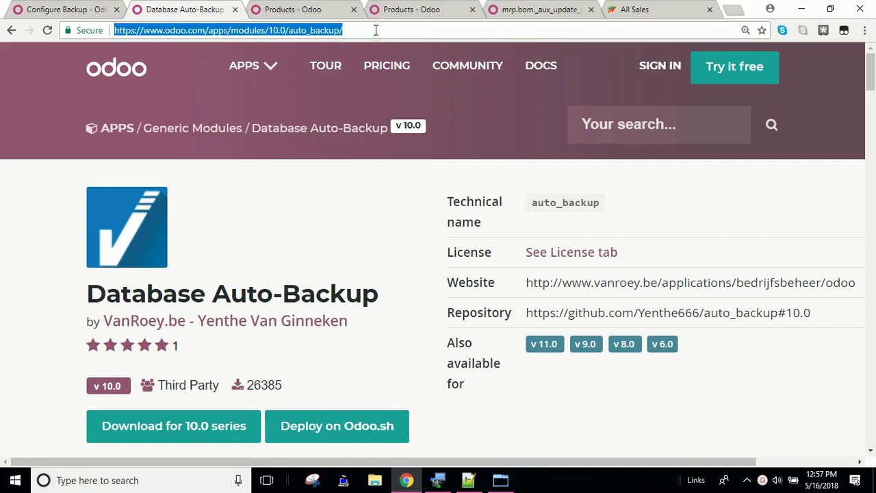
{"action": "left_click", "coordinate": [376, 30]}
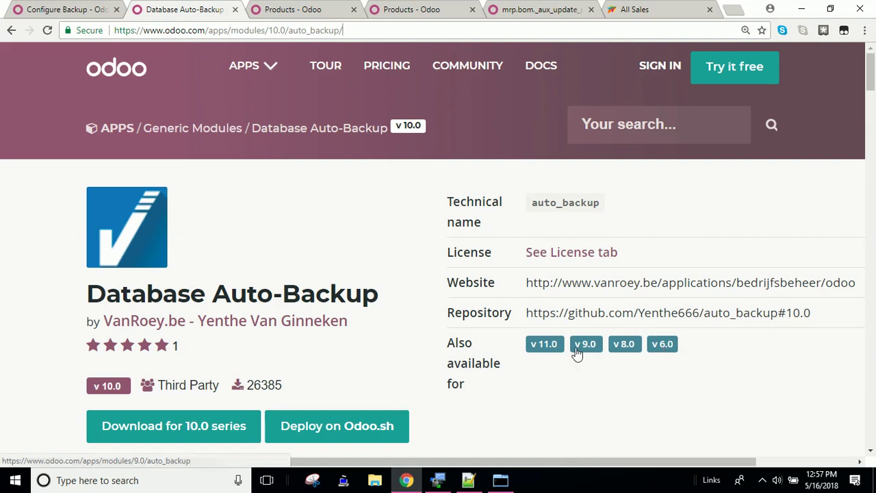
Open the localhost QB backup record for editing and re-enter port 8069
{"action": "left_click", "coordinate": [82, 10]}
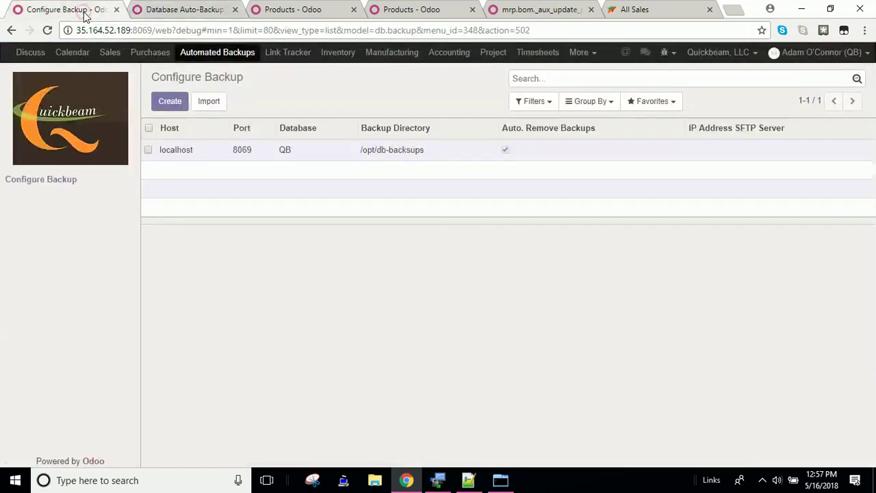
{"action": "left_click", "coordinate": [186, 156]}
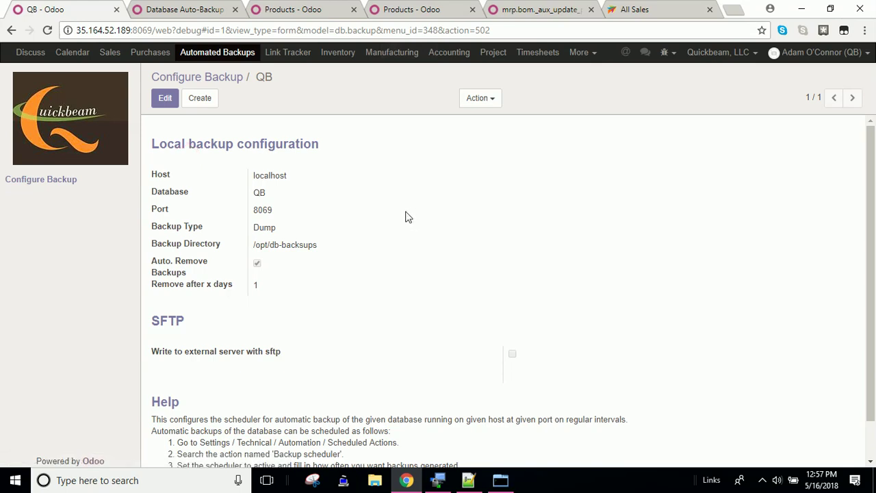
{"action": "left_click", "coordinate": [163, 99]}
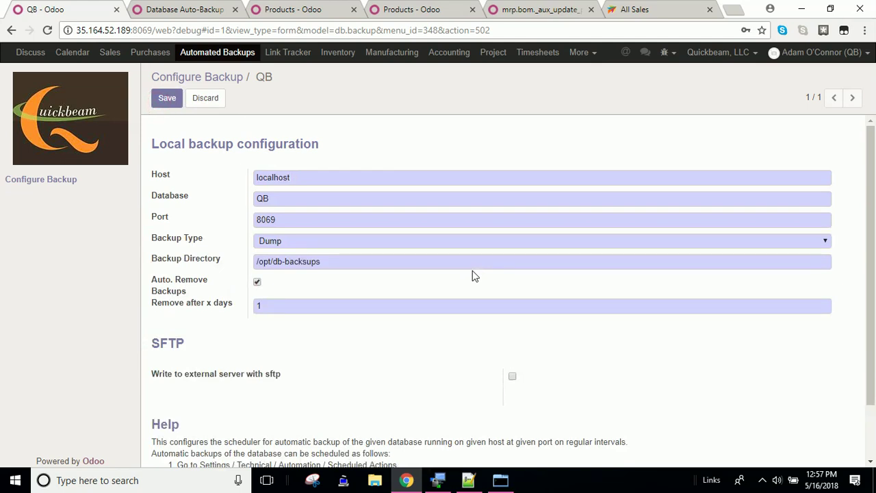
{"action": "left_click_drag", "start_coordinate": [286, 220], "coordinate": [193, 222]}
{"action": "type", "text": "443"}
{"action": "key", "text": "BackSpace"}
{"action": "key", "text": "BackSpace"}
{"action": "key", "text": "BackSpace"}
{"action": "type", "text": "8069"}
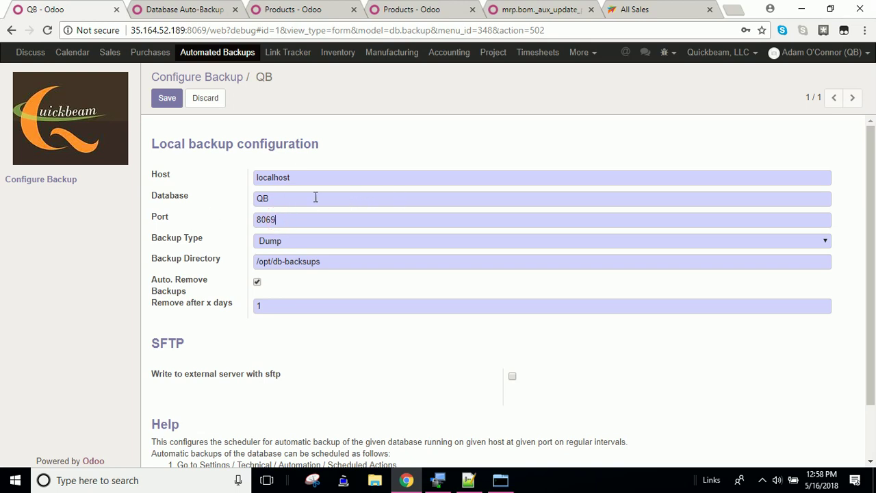
Confirm the database name QB and bring up the Backup Type choices
{"action": "double_click", "coordinate": [289, 197]}
{"action": "left_click", "coordinate": [279, 197]}
{"action": "double_click", "coordinate": [279, 196]}
{"action": "left_click", "coordinate": [319, 203]}
{"action": "left_click", "coordinate": [281, 244]}
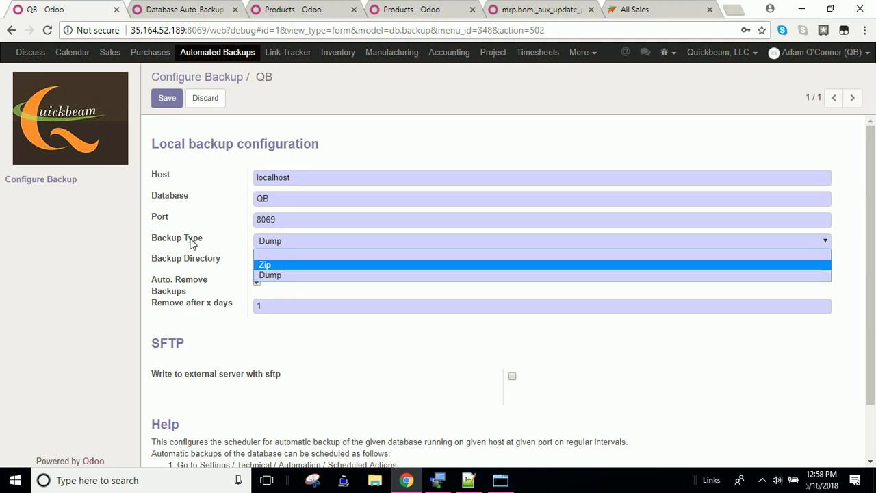
Keep Dump as the backup type and check the /opt/db-backups directory path
{"action": "mouse_move", "coordinate": [190, 241]}
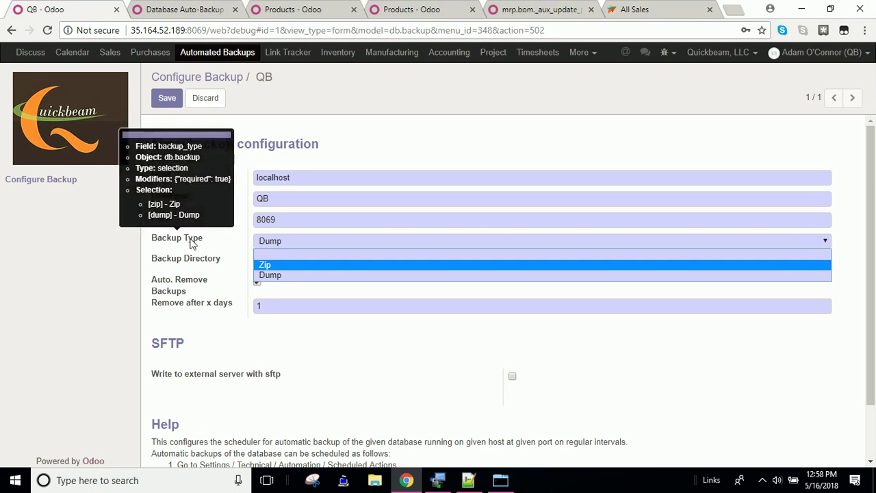
{"action": "left_click", "coordinate": [284, 277]}
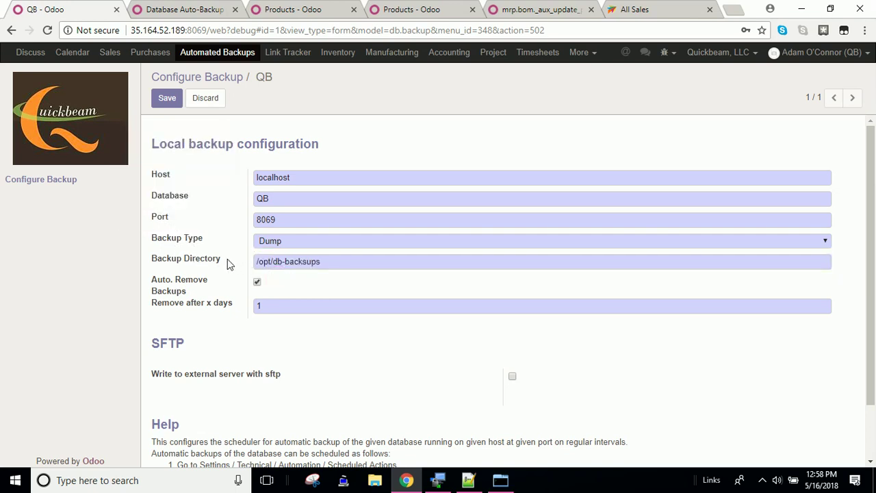
{"action": "mouse_move", "coordinate": [216, 265]}
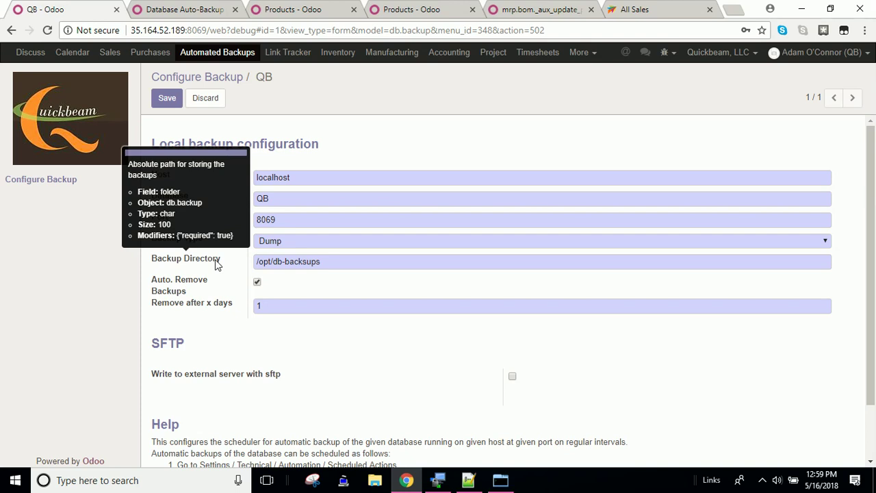
{"action": "left_click_drag", "start_coordinate": [322, 264], "coordinate": [250, 272]}
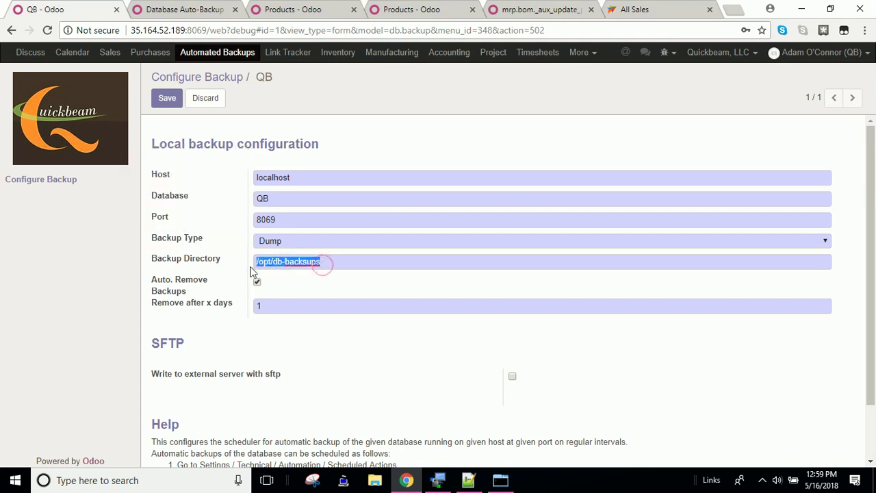
{"action": "left_click", "coordinate": [335, 285]}
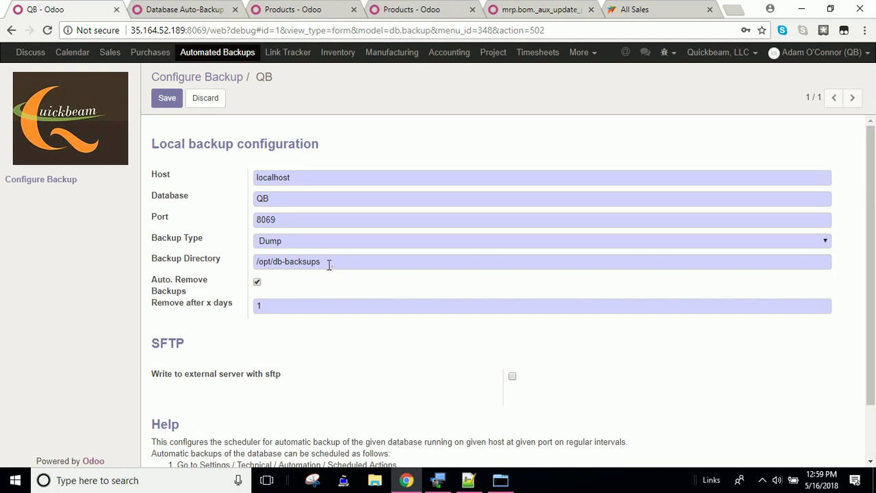
{"action": "double_click", "coordinate": [329, 265]}
{"action": "left_click", "coordinate": [326, 289]}
Keep automatic removal of old backups on, set to 1 day
{"action": "left_click", "coordinate": [191, 281]}
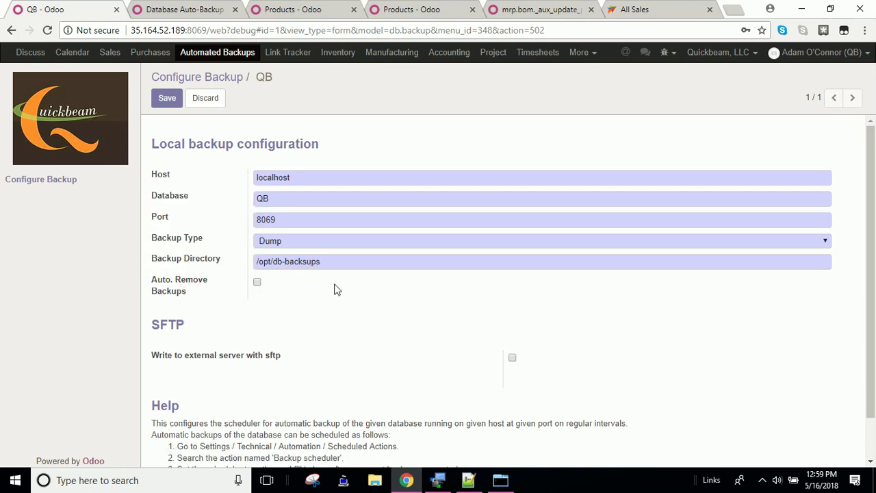
{"action": "left_click", "coordinate": [257, 282]}
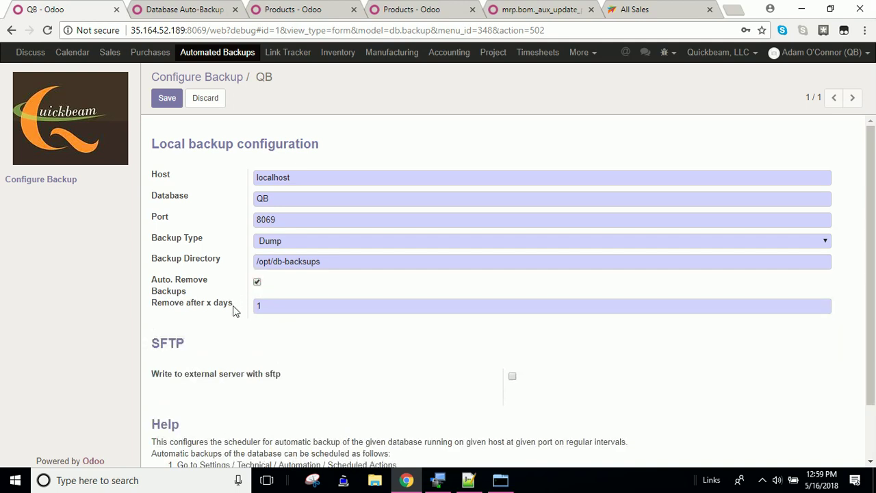
{"action": "left_click_drag", "start_coordinate": [278, 303], "coordinate": [251, 303]}
Leave external SFTP writing off, review the Help text, and save the QB configuration
{"action": "left_click_drag", "start_coordinate": [283, 376], "coordinate": [152, 385]}
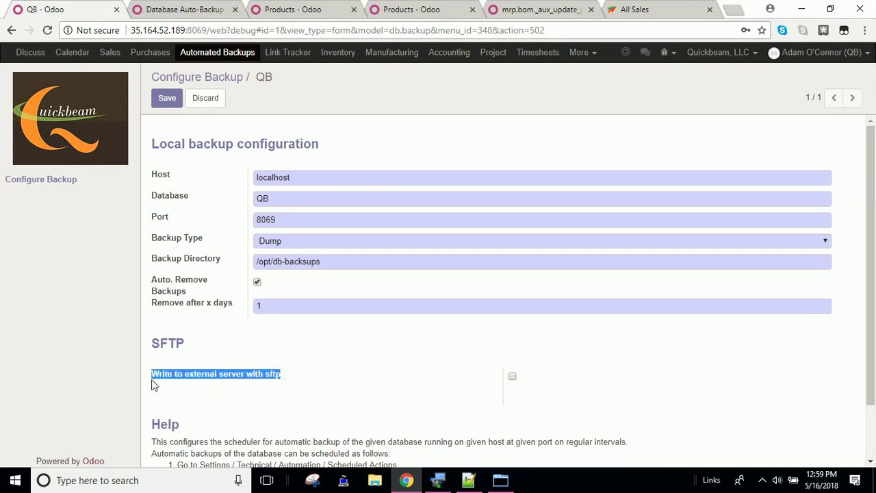
{"action": "left_click", "coordinate": [197, 386]}
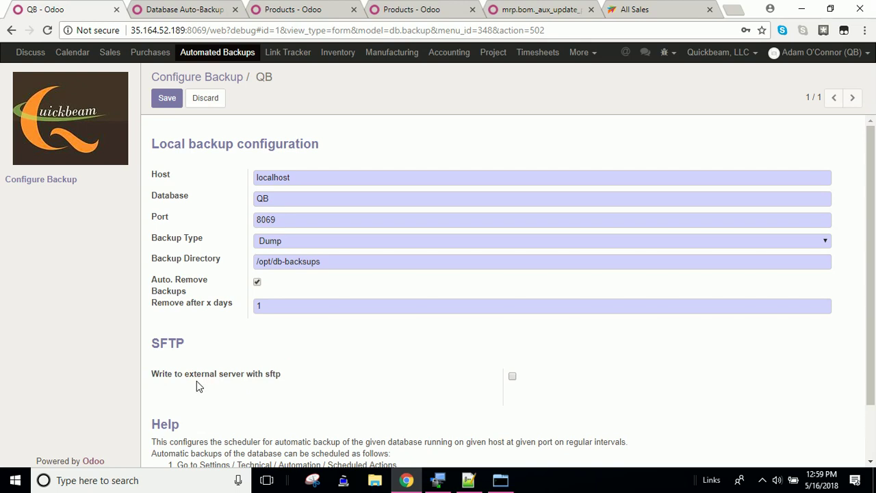
{"action": "scroll", "coordinate": [196, 381], "scroll_direction": "down", "scroll_amount": 2}
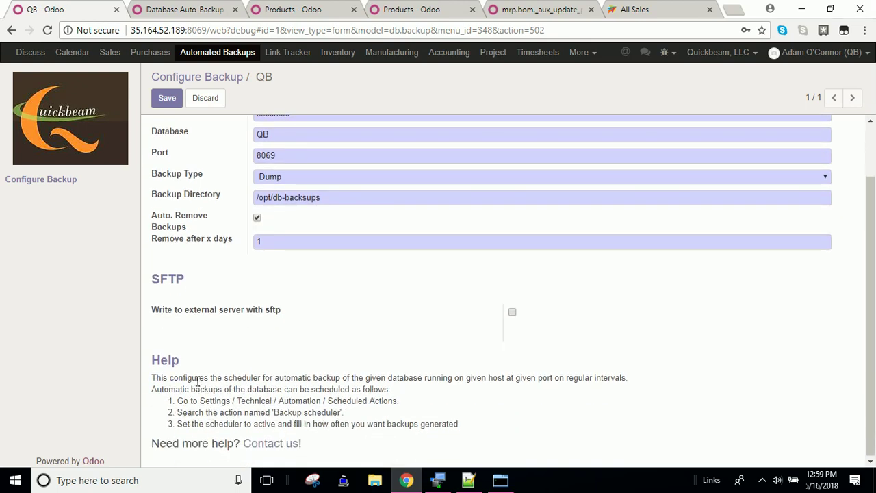
{"action": "scroll", "coordinate": [197, 382], "scroll_direction": "up", "scroll_amount": 2}
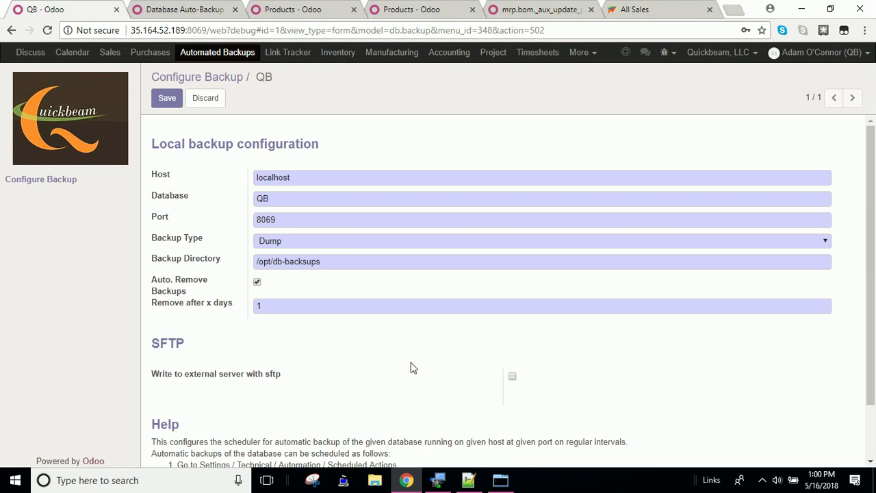
{"action": "left_click", "coordinate": [154, 99]}
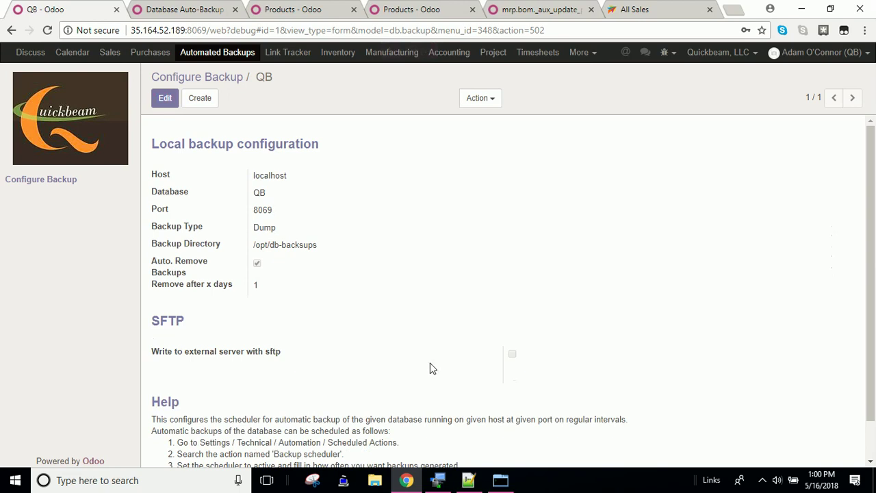
{"action": "left_click", "coordinate": [378, 482]}
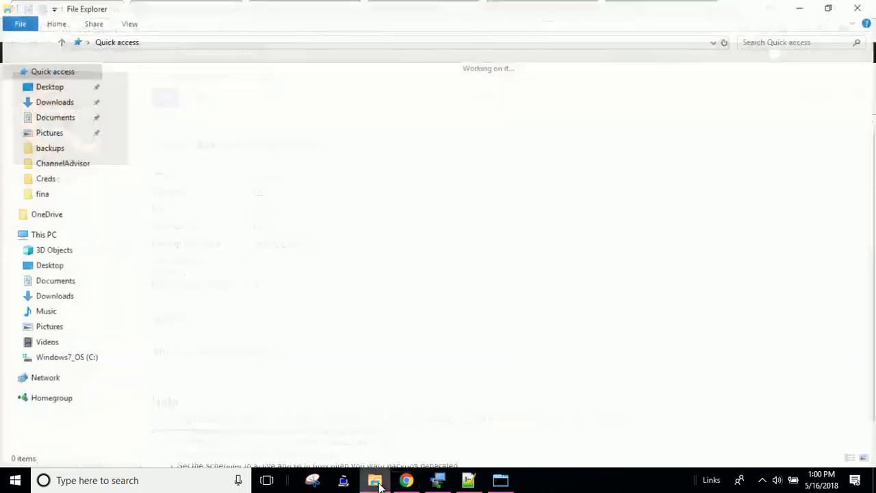
Open Documents/odoo_niche/auto_backup/models/db_backup.py in Notepad++
{"action": "left_click", "coordinate": [63, 118]}
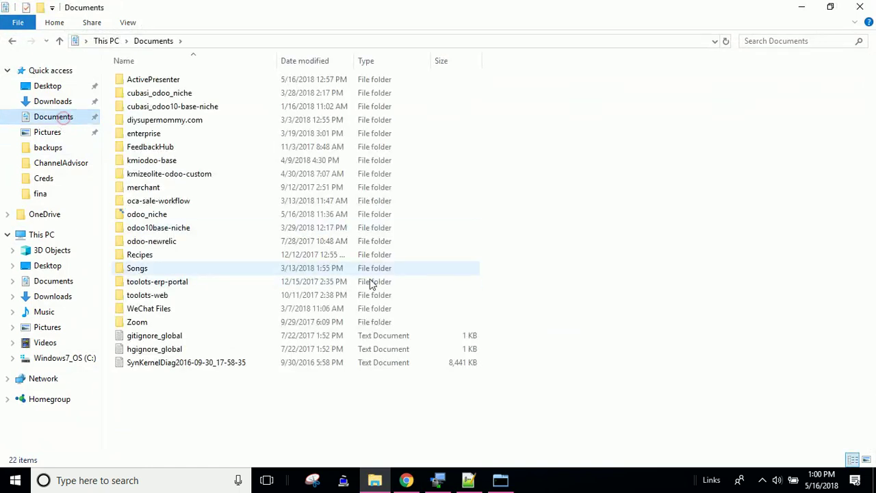
{"action": "double_click", "coordinate": [141, 218]}
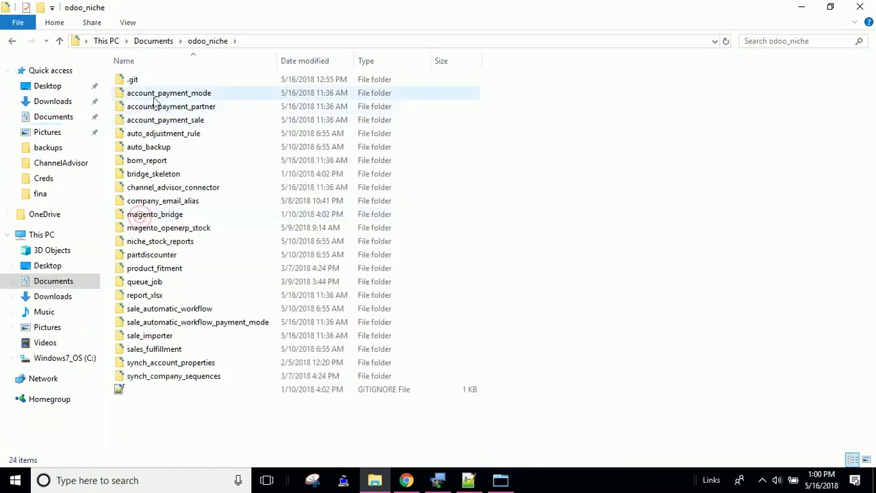
{"action": "double_click", "coordinate": [162, 151]}
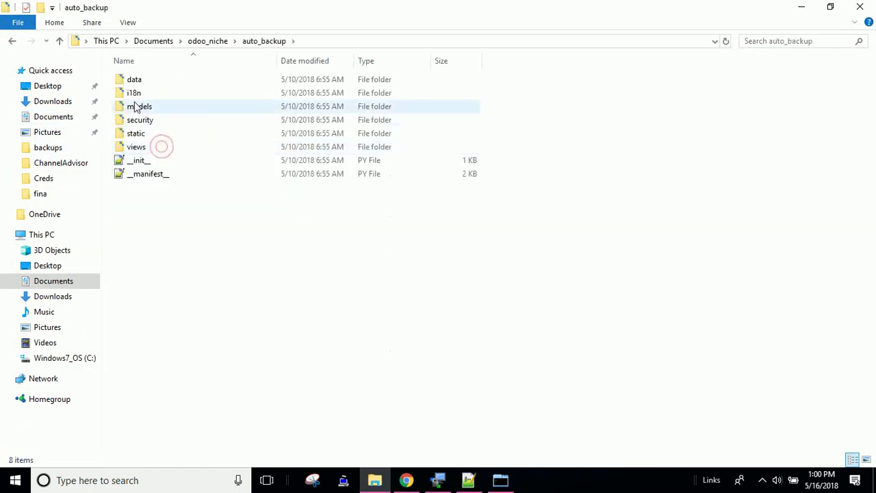
{"action": "double_click", "coordinate": [137, 108]}
{"action": "right_click", "coordinate": [162, 103]}
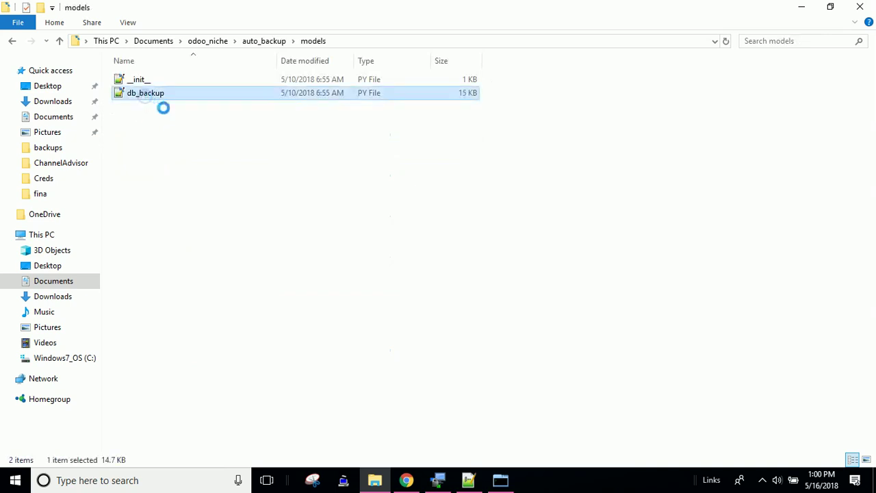
{"action": "left_click", "coordinate": [105, 149]}
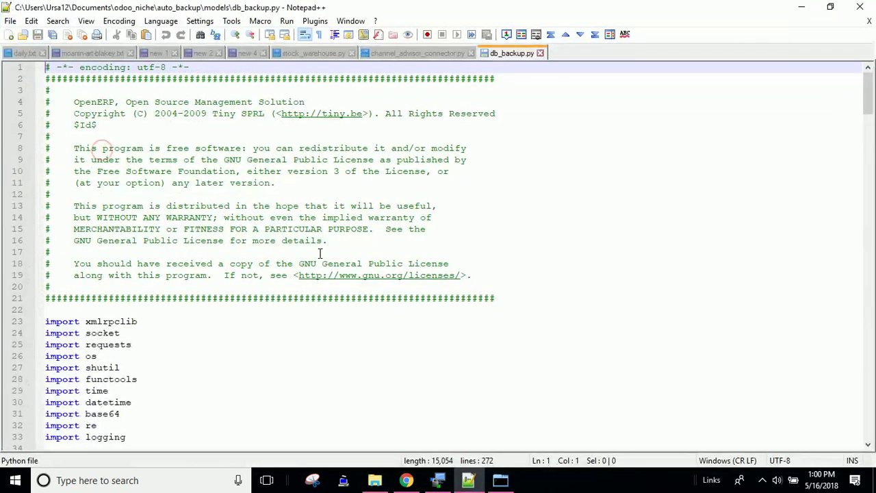
{"action": "scroll", "coordinate": [274, 296], "scroll_direction": "down", "scroll_amount": 3}
{"action": "scroll", "coordinate": [270, 300], "scroll_direction": "down", "scroll_amount": 2}
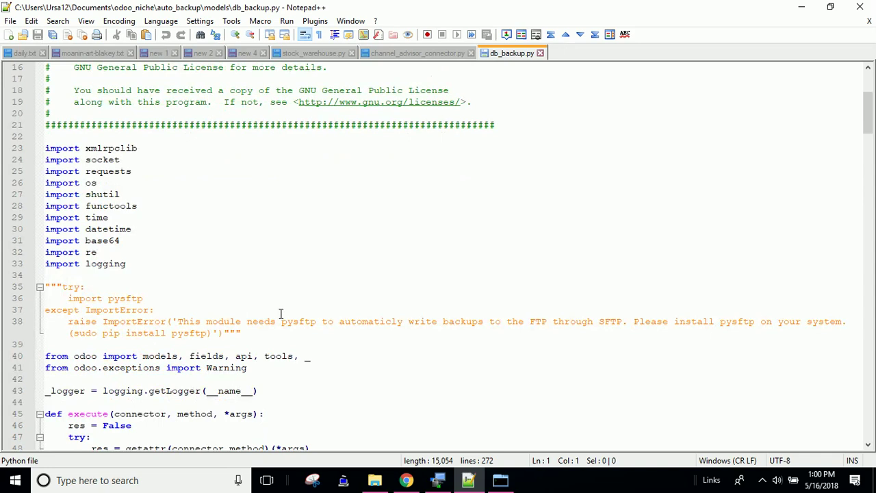
{"action": "left_click_drag", "start_coordinate": [243, 333], "coordinate": [31, 291]}
{"action": "left_click", "coordinate": [61, 288]}
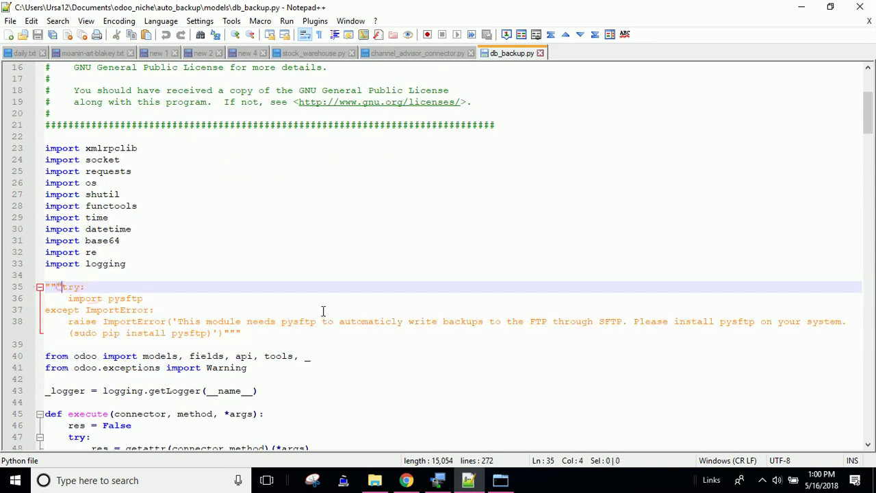
{"action": "left_click", "coordinate": [254, 337]}
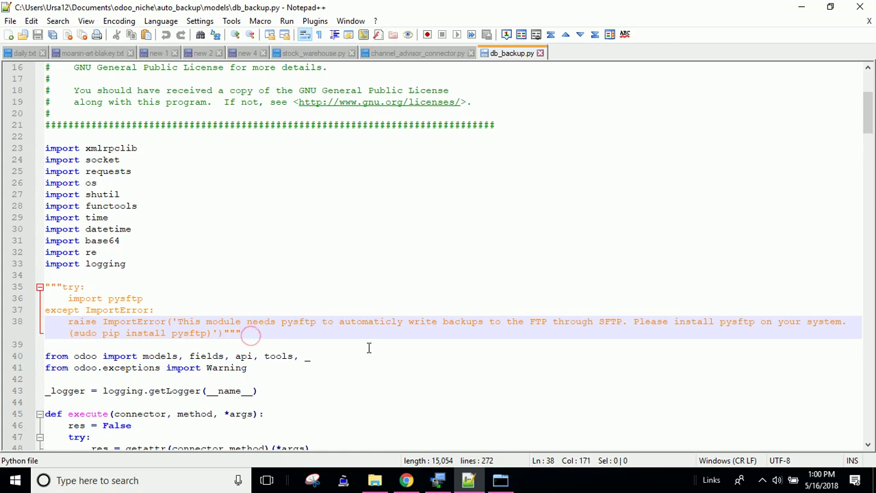
{"action": "scroll", "coordinate": [370, 344], "scroll_direction": "down", "scroll_amount": 1}
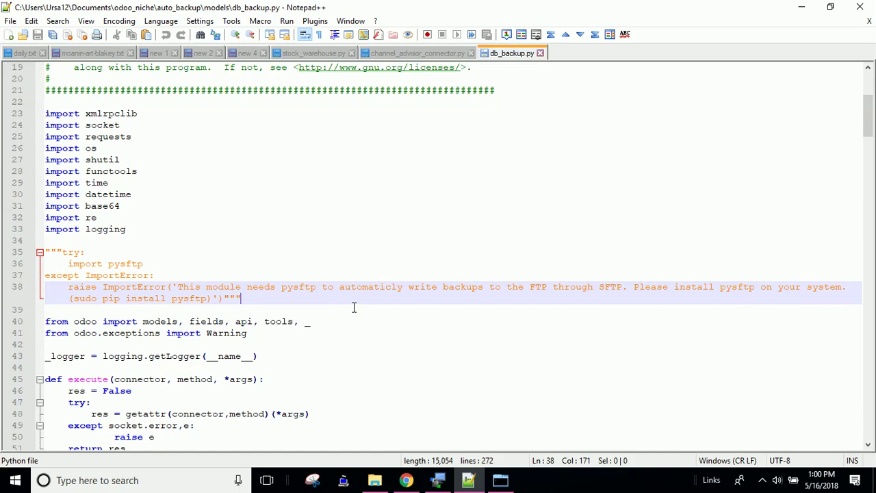
{"action": "key", "text": "ctrl+f"}
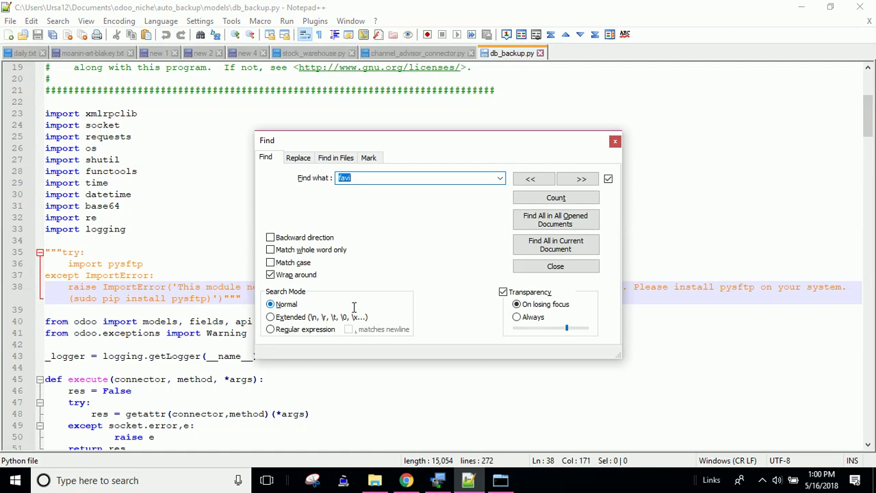
Search db_backup.py for pysftp, step through every match, then close the file
{"action": "type", "text": "pysftp"}
{"action": "key", "text": "Return"}
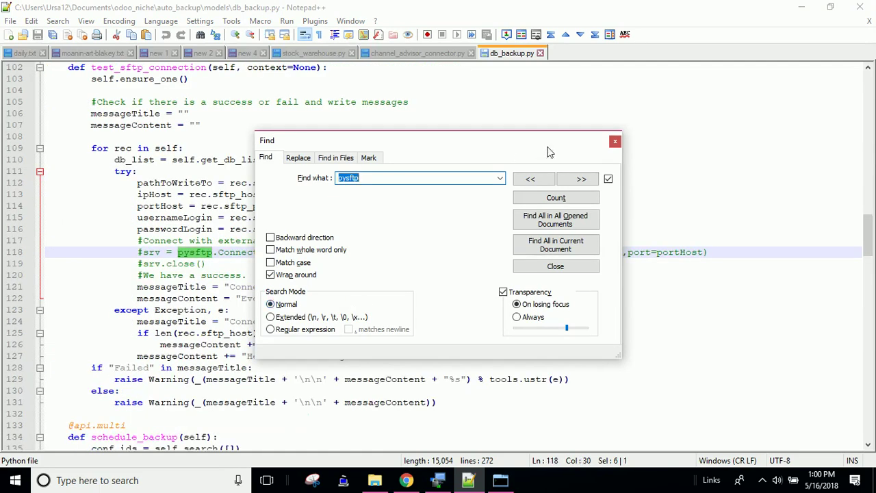
{"action": "left_click", "coordinate": [577, 180]}
{"action": "left_click", "coordinate": [577, 179]}
{"action": "left_click", "coordinate": [577, 180]}
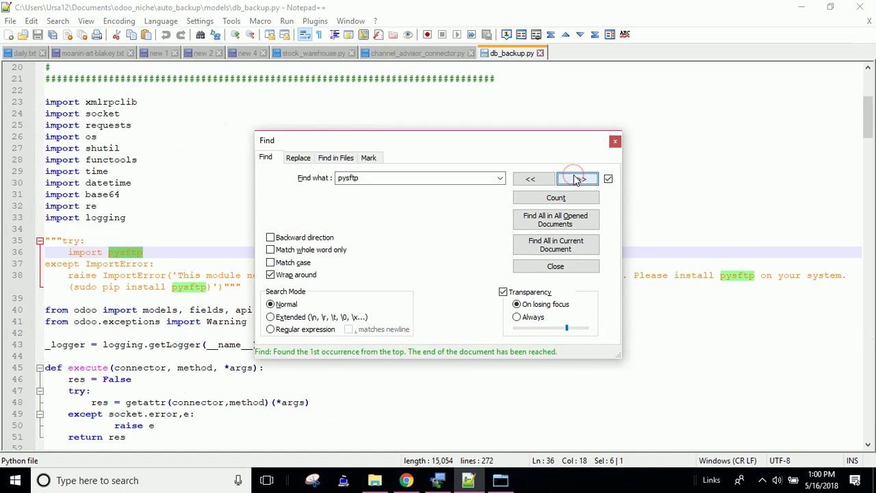
{"action": "left_click", "coordinate": [615, 141]}
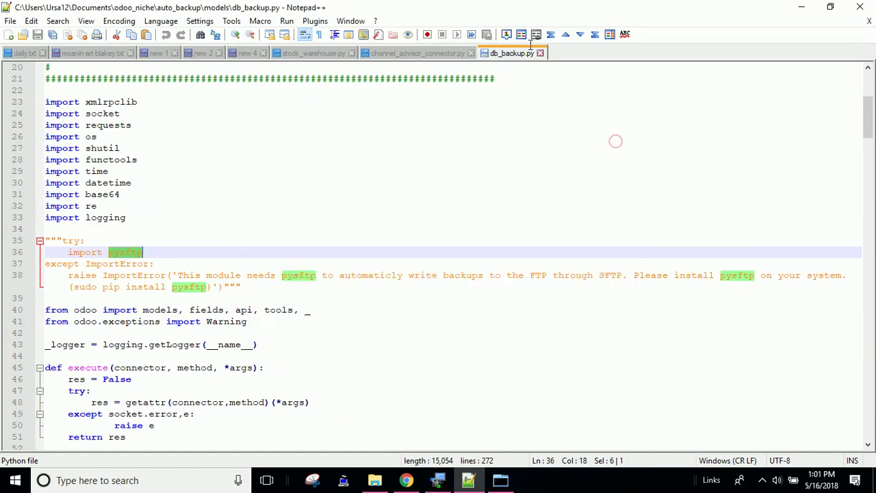
{"action": "left_click", "coordinate": [540, 53]}
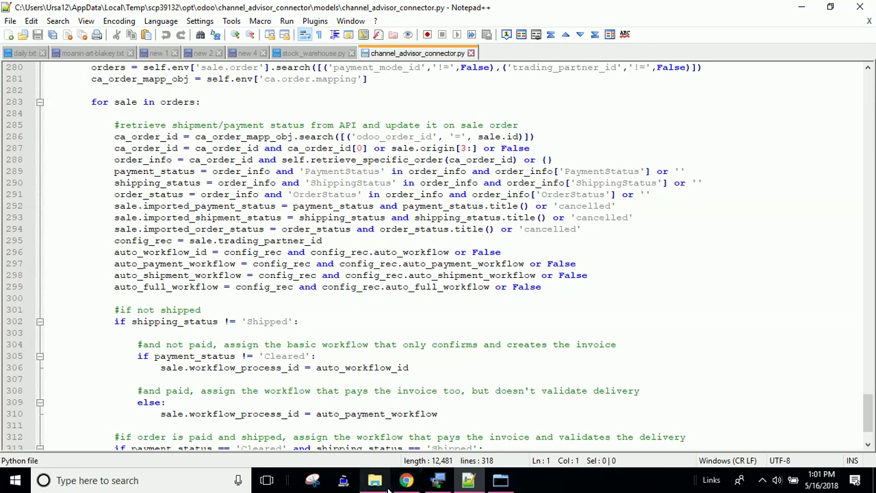
Back in Odoo, go to Settings > Technical > Automation > Scheduled Actions
{"action": "left_click", "coordinate": [406, 480]}
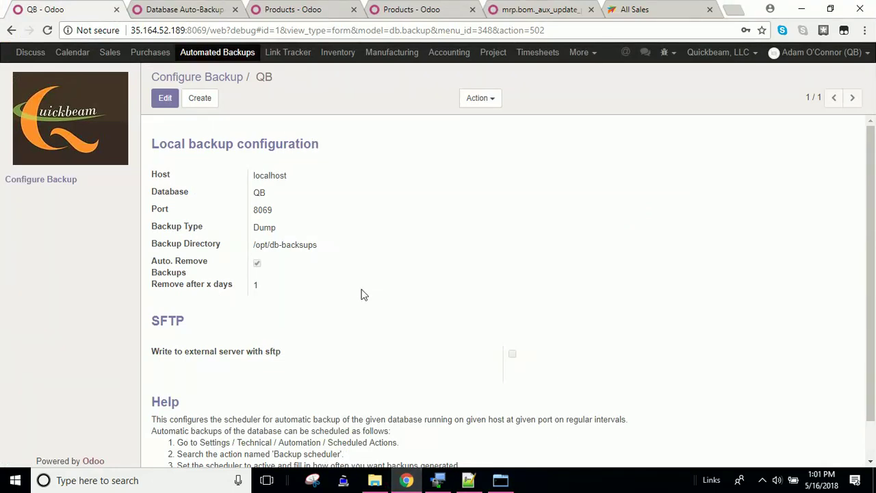
{"action": "left_click", "coordinate": [590, 53]}
{"action": "left_click", "coordinate": [601, 158]}
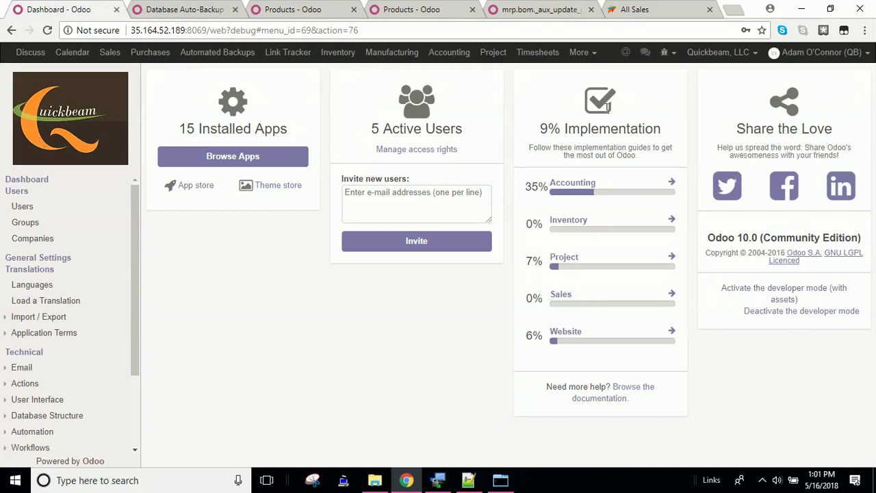
{"action": "scroll", "coordinate": [74, 333], "scroll_direction": "down", "scroll_amount": 3}
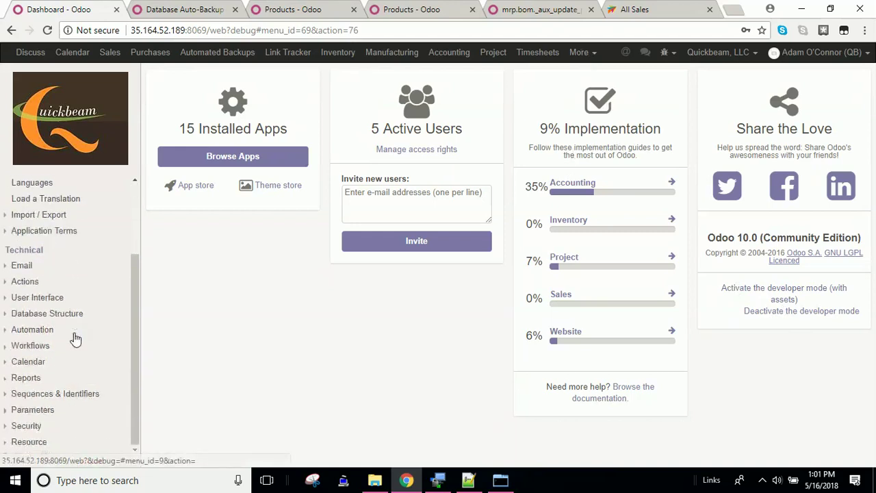
{"action": "left_click", "coordinate": [35, 329]}
{"action": "scroll", "coordinate": [83, 346], "scroll_direction": "down", "scroll_amount": 1}
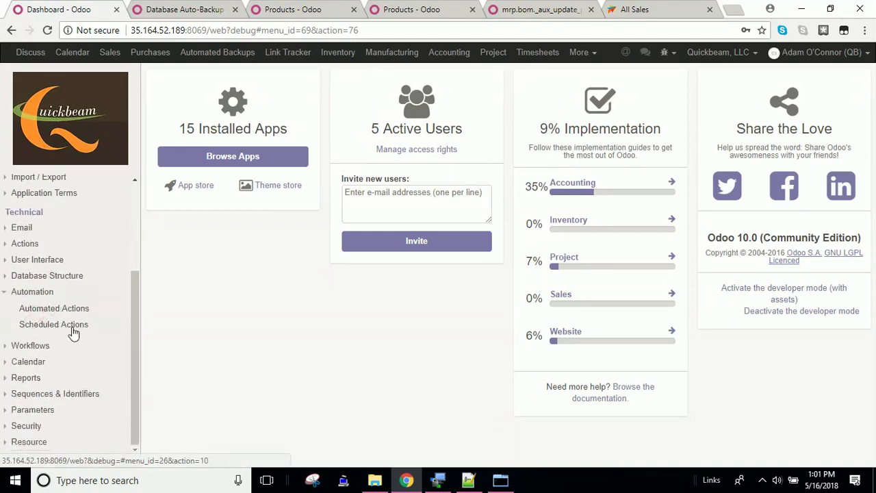
{"action": "left_click", "coordinate": [73, 326]}
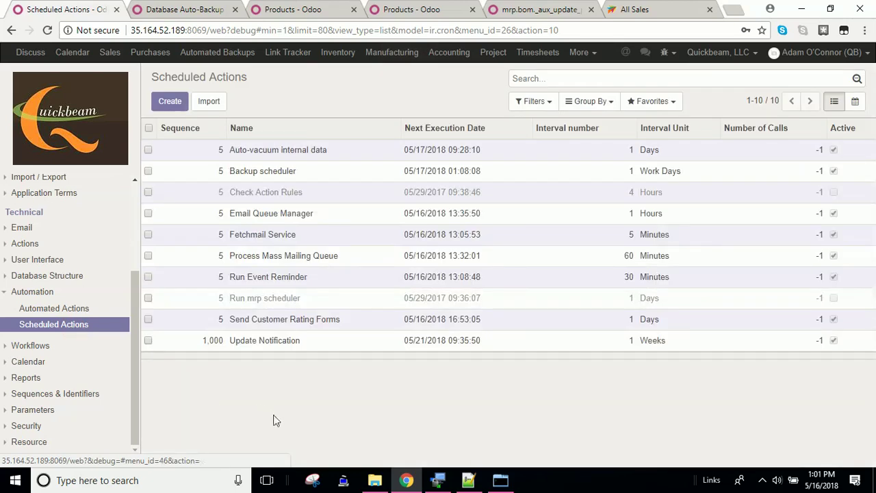
Review the Backup scheduler's schedule_backup method and its 1 work day interval
{"action": "left_click", "coordinate": [310, 176]}
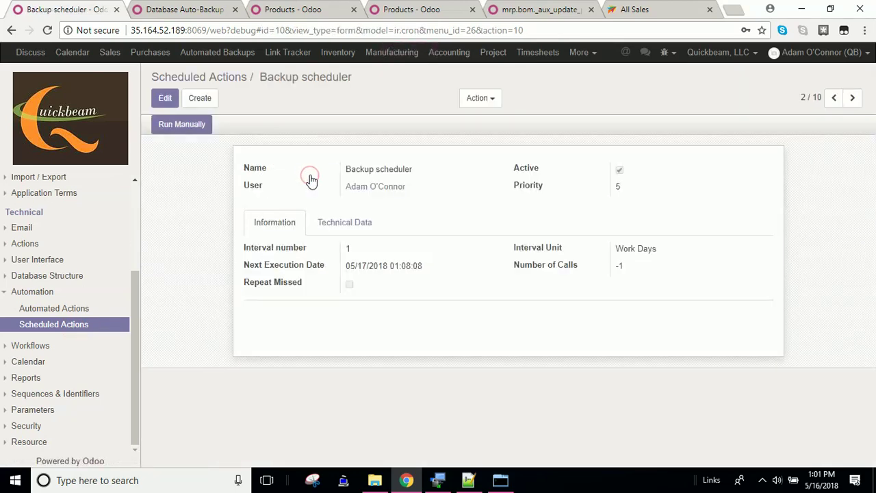
{"action": "left_click", "coordinate": [358, 231]}
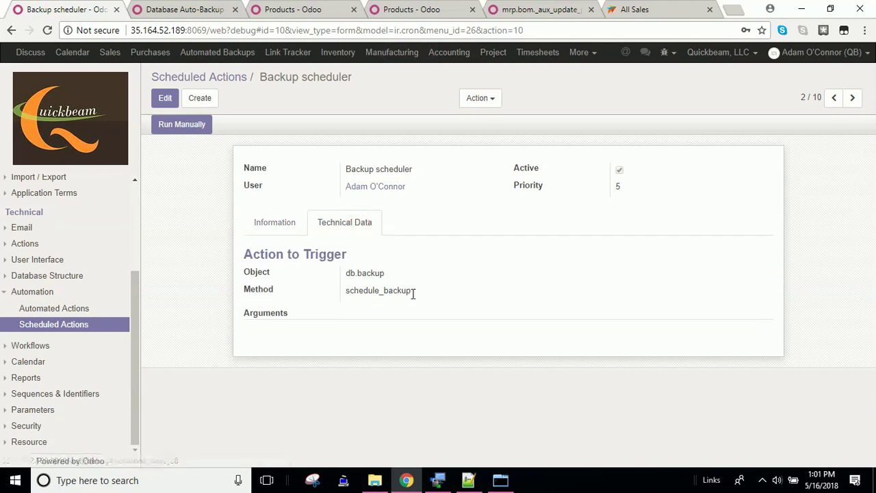
{"action": "left_click", "coordinate": [294, 222]}
{"action": "left_click", "coordinate": [329, 224]}
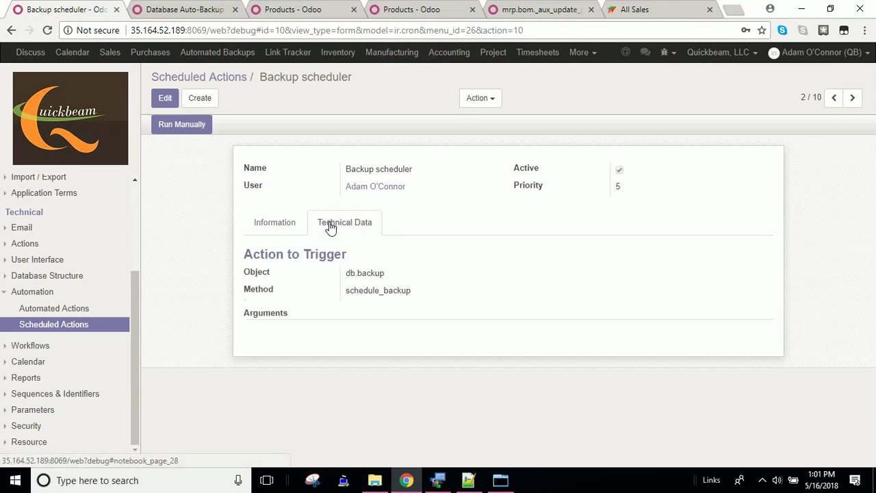
{"action": "double_click", "coordinate": [406, 291]}
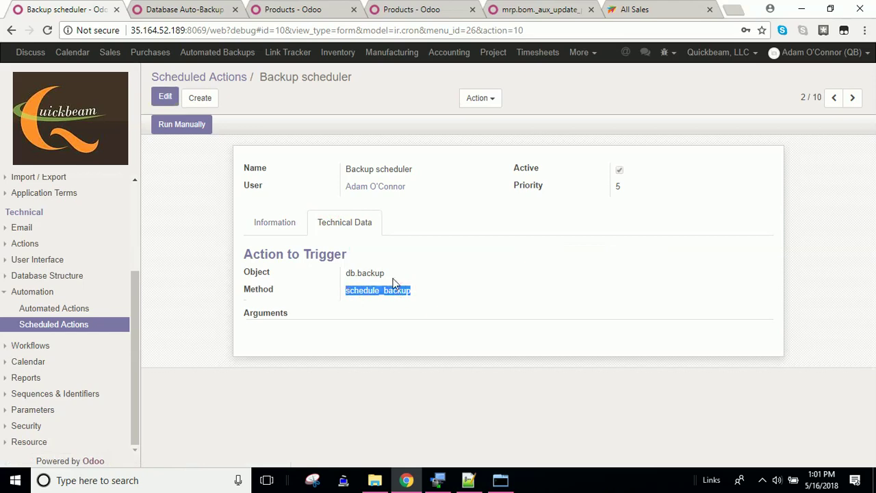
{"action": "left_click", "coordinate": [392, 278]}
{"action": "left_click", "coordinate": [280, 224]}
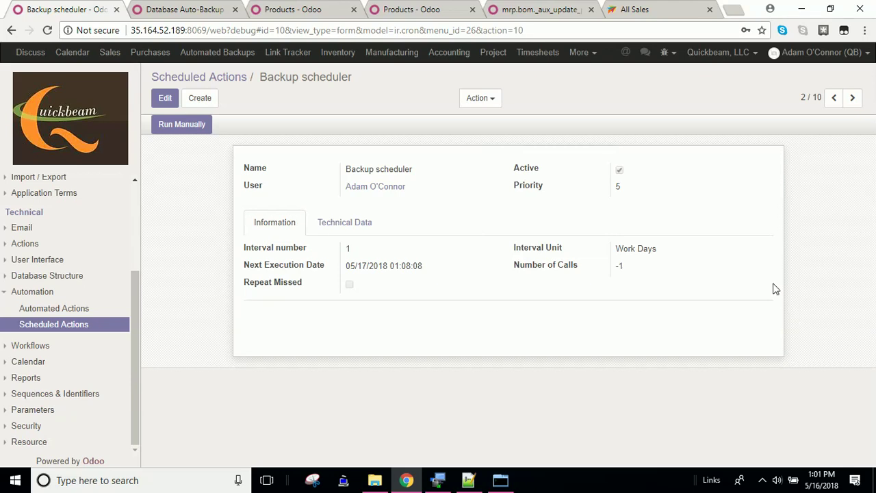
{"action": "left_click", "coordinate": [802, 9]}
Close the models folder window and bring the Odoo Backup scheduler back on screen
{"action": "left_click", "coordinate": [801, 9]}
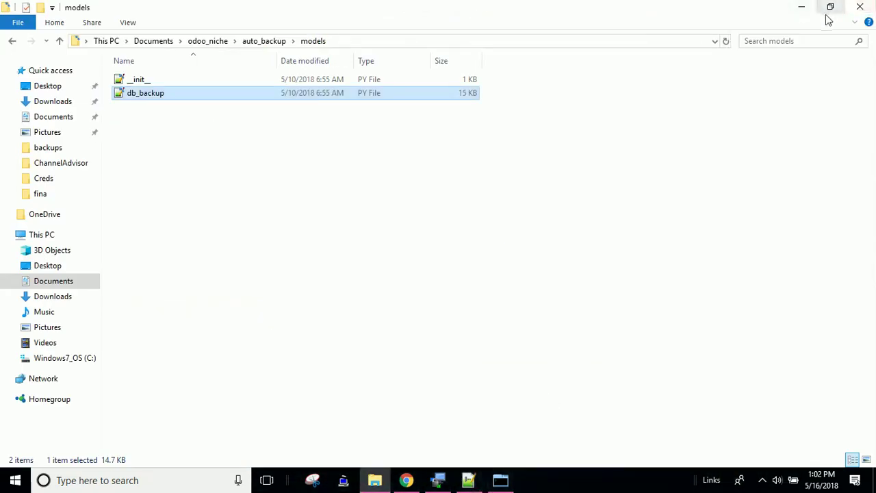
{"action": "left_click", "coordinate": [860, 8]}
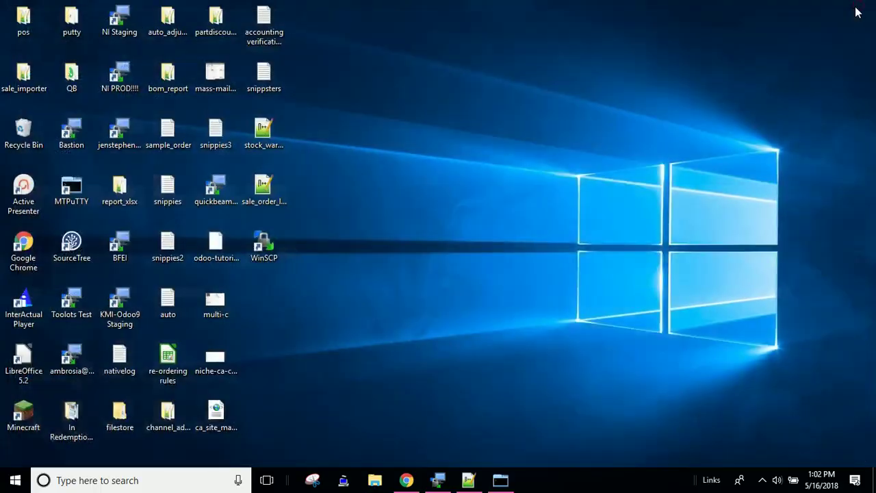
{"action": "left_click", "coordinate": [407, 480]}
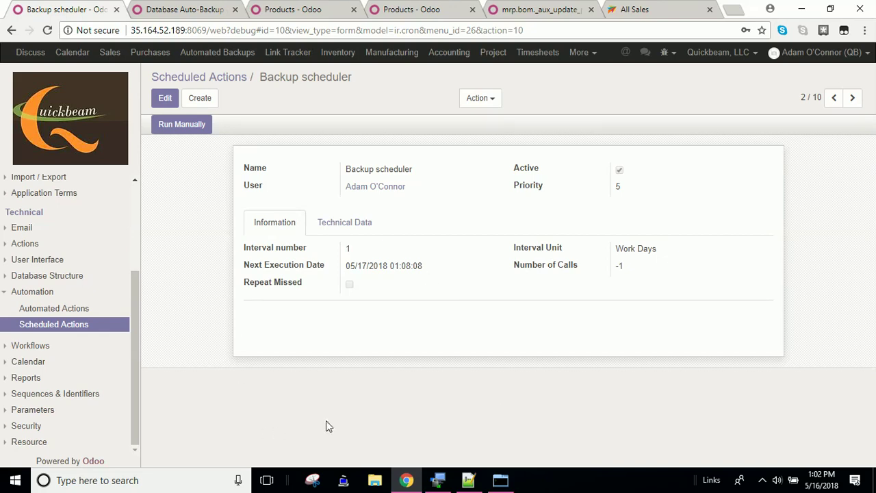
{"action": "left_click", "coordinate": [762, 480]}
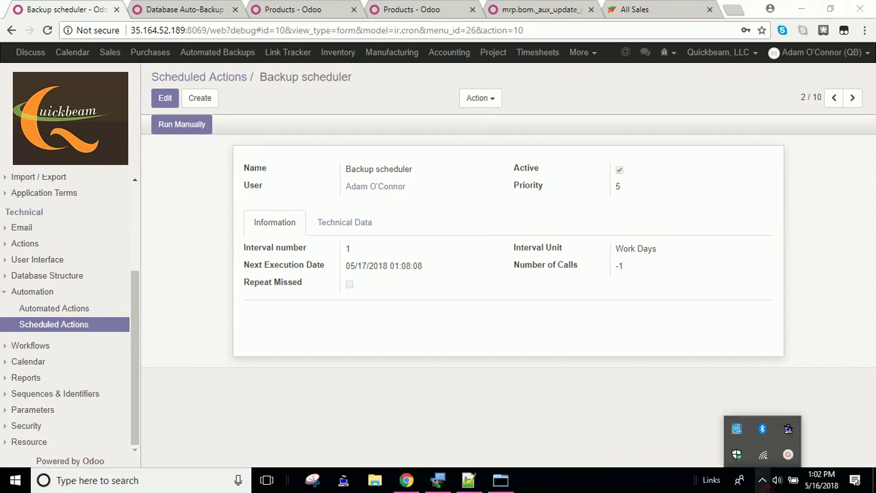
{"action": "left_click", "coordinate": [788, 455]}
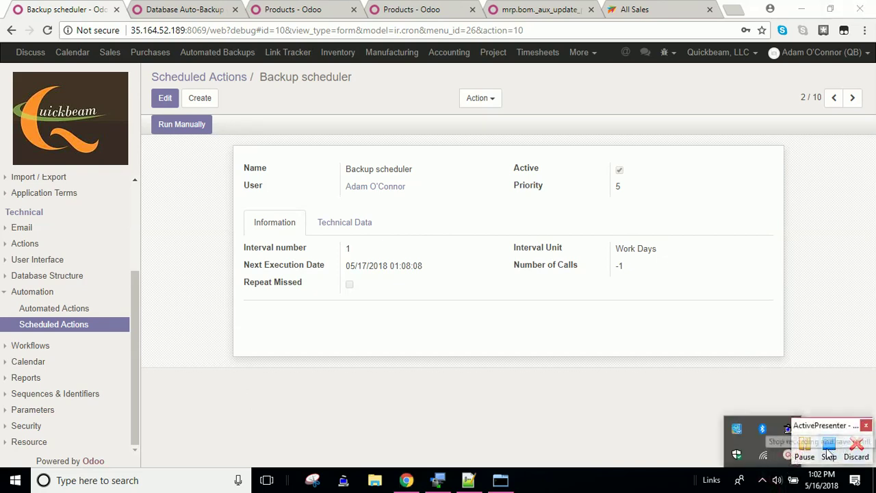